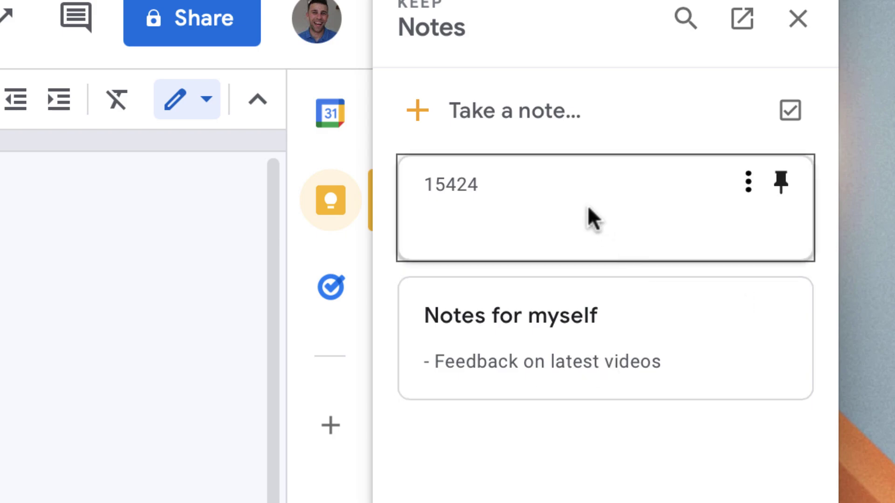
# Open the linked 15424 Keep note and start editing its title.
pyautogui.click(588, 209)
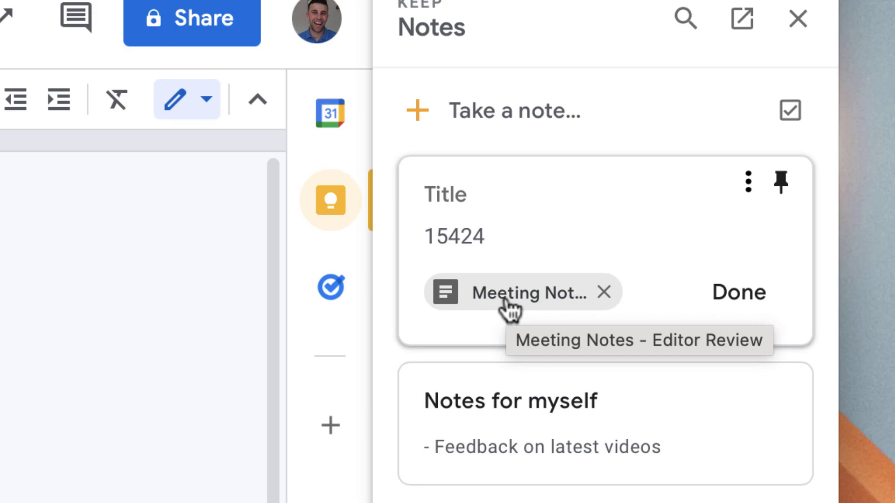
pyautogui.click(462, 186)
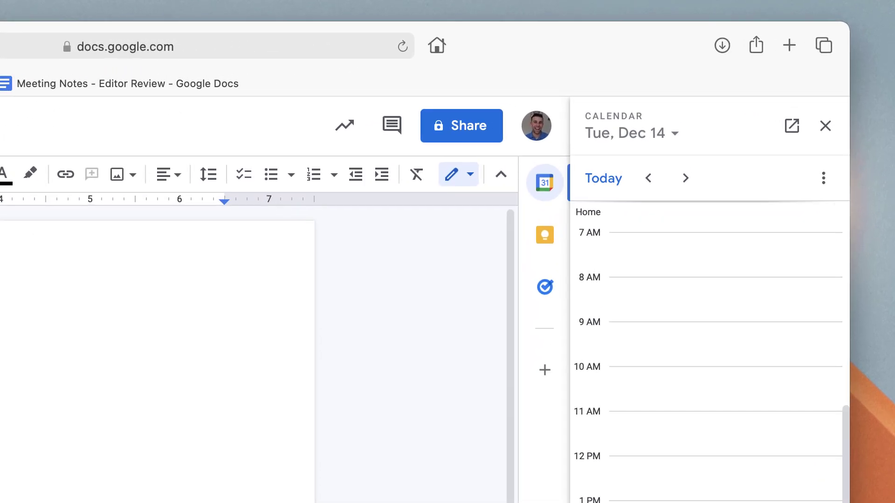
# Start a new Keep note linked to this document from the side panel.
pyautogui.click(545, 236)
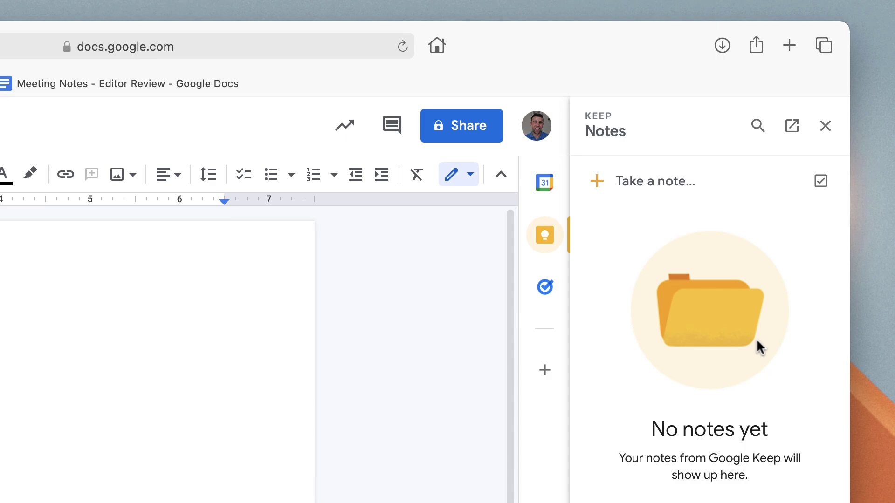
pyautogui.click(684, 195)
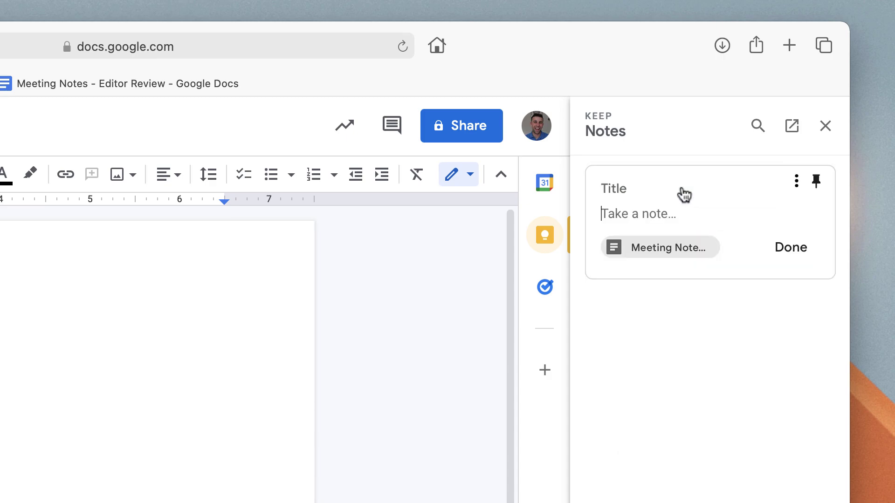
pyautogui.click(656, 195)
pyautogui.moveTo(670, 252)
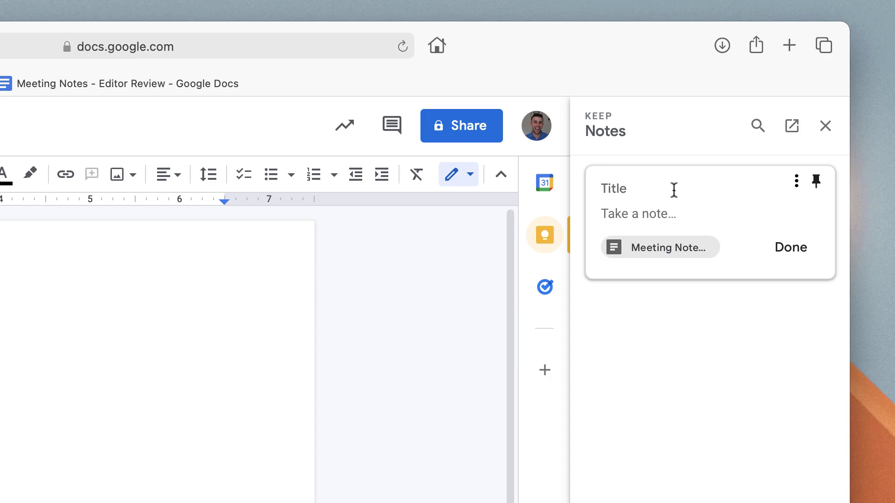
# Title the note 'Notes for myself' with body '- Feedback on latest videos' and save it.
pyautogui.write('Notes for ')
pyautogui.write('myse')
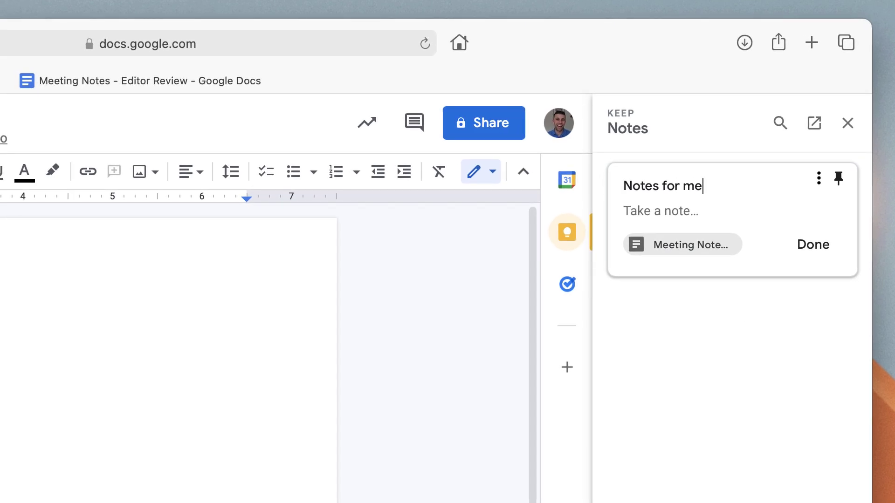
pyautogui.press('BackSpace')
pyautogui.write('yself')
pyautogui.press('Return')
pyautogui.write('- Feedback on latst')
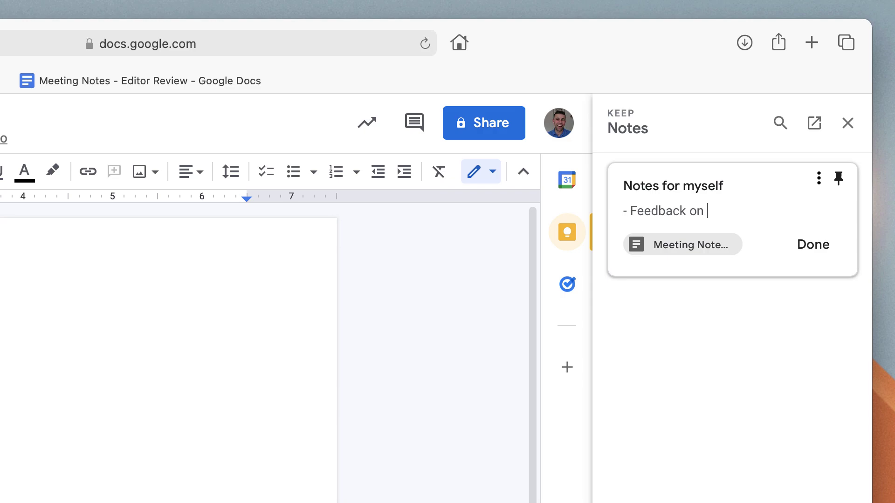
pyautogui.press('BackSpace')
pyautogui.press('BackSpace')
pyautogui.write('est videos')
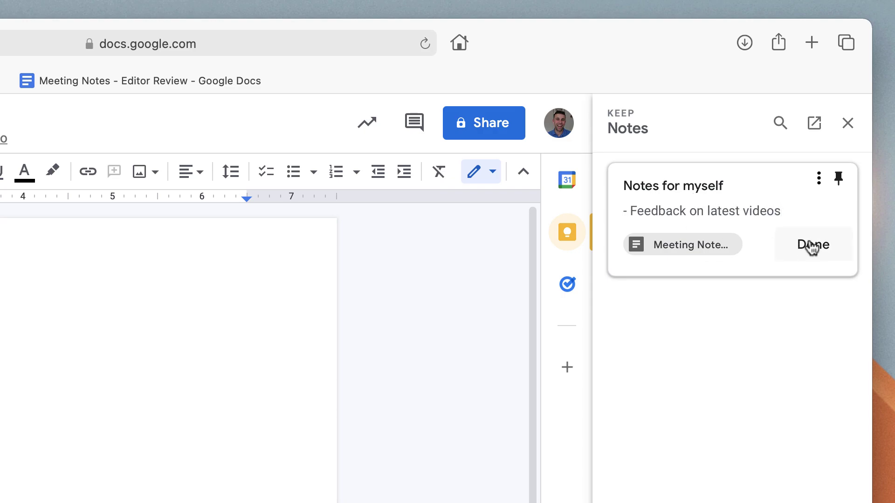
pyautogui.click(811, 248)
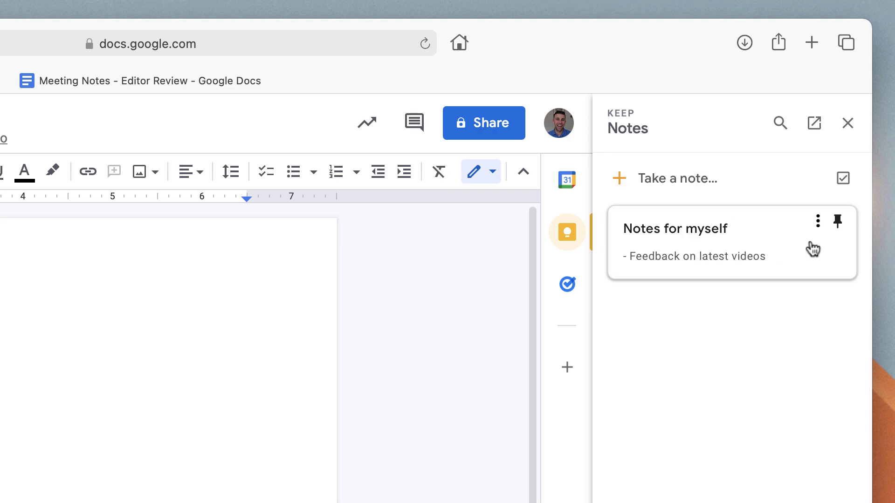
pyautogui.click(745, 246)
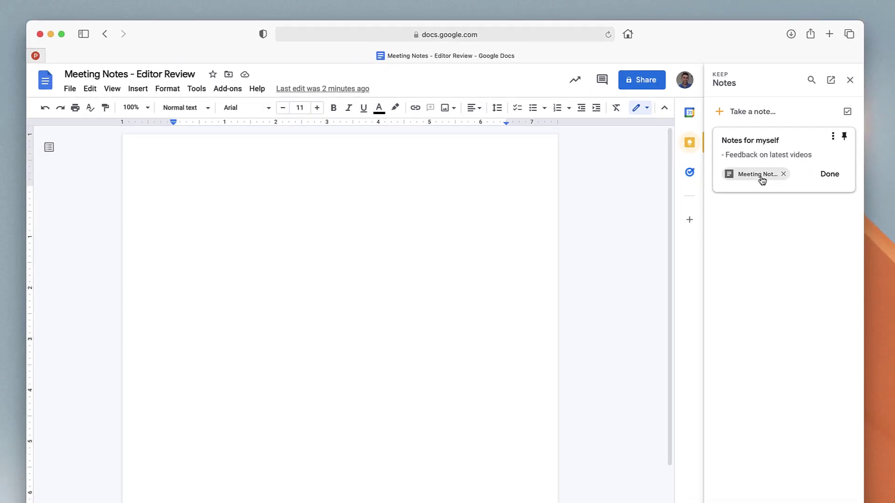
pyautogui.click(754, 175)
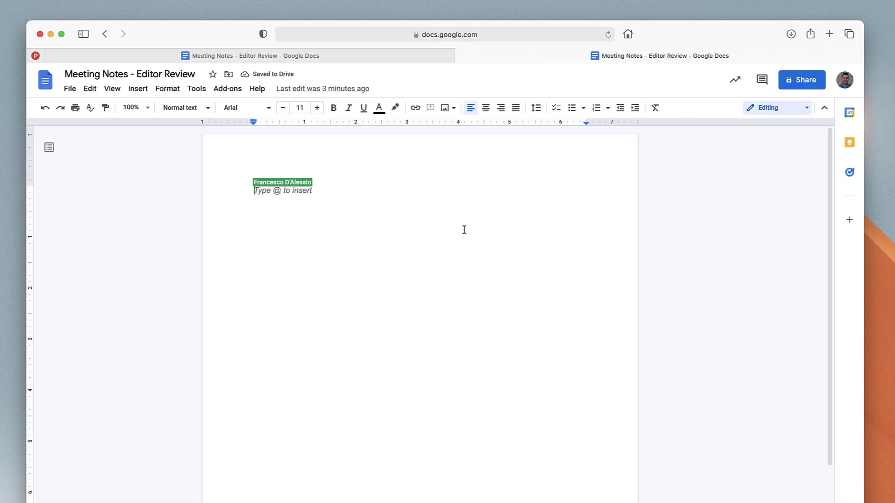
pyautogui.click(463, 56)
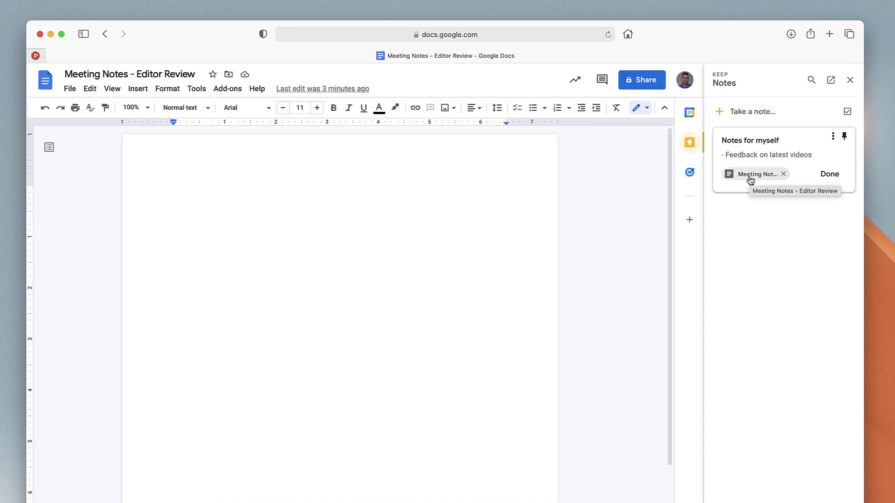
pyautogui.click(829, 175)
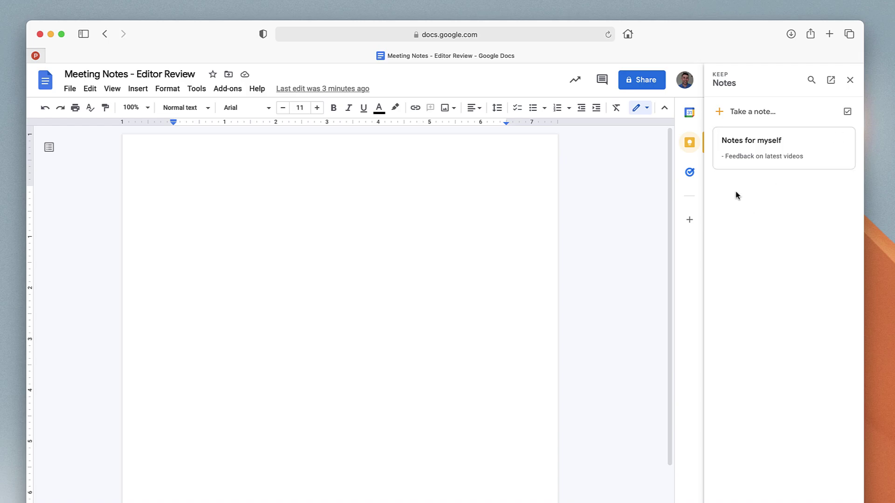
# Type 'Employee No: 15424' at the top of the empty document.
pyautogui.click(414, 155)
pyautogui.write('Emplo')
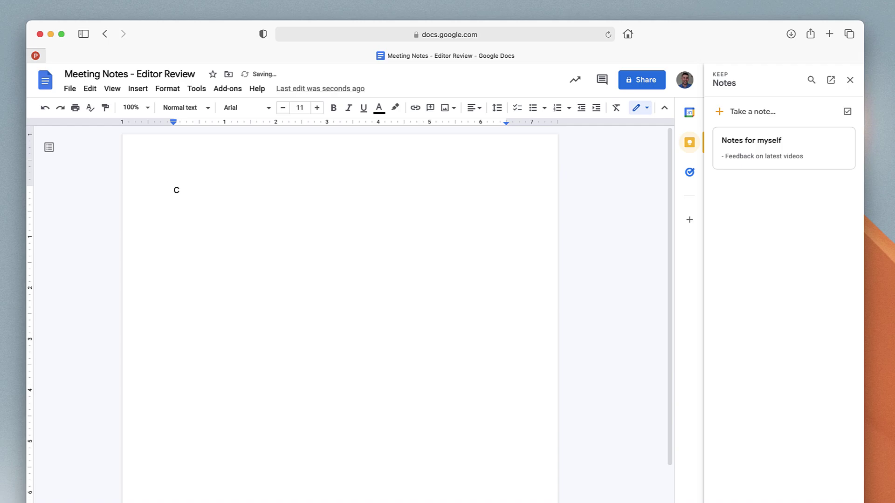
pyautogui.write('yee No:')
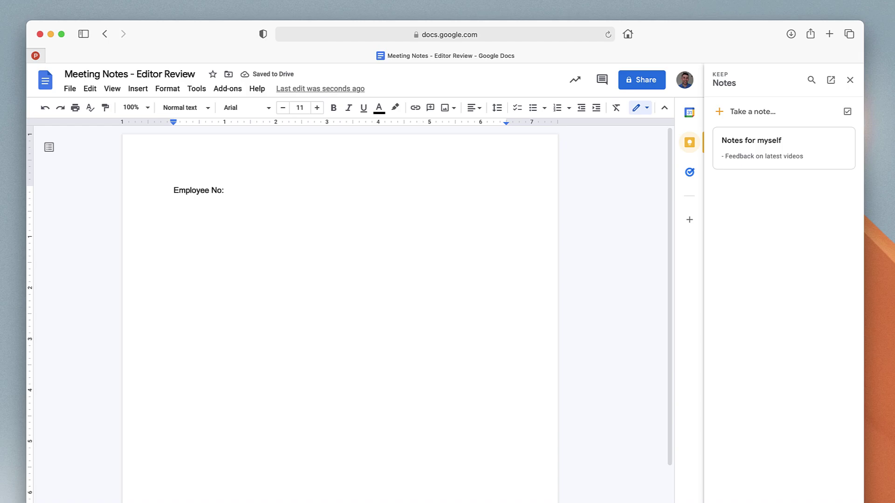
pyautogui.write('15424')
# Save the number 15424 to Keep and title that note 'Employee No.'.
pyautogui.doubleClick(235, 192)
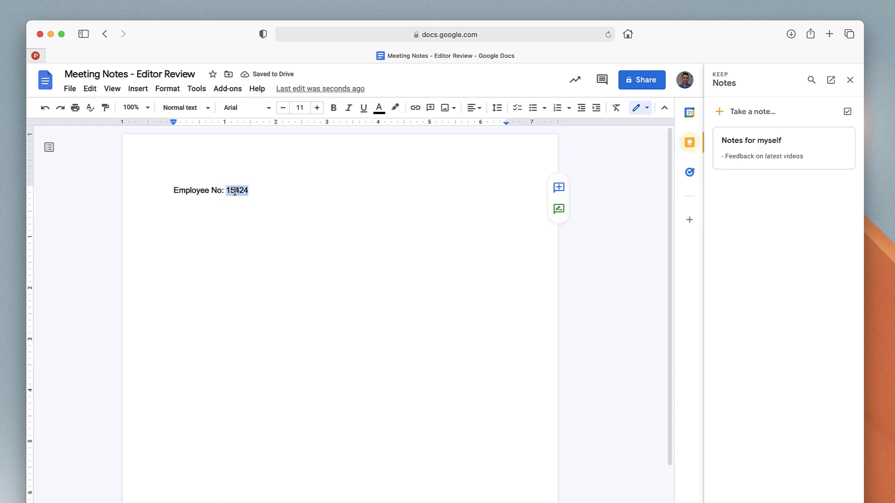
pyautogui.rightClick(235, 192)
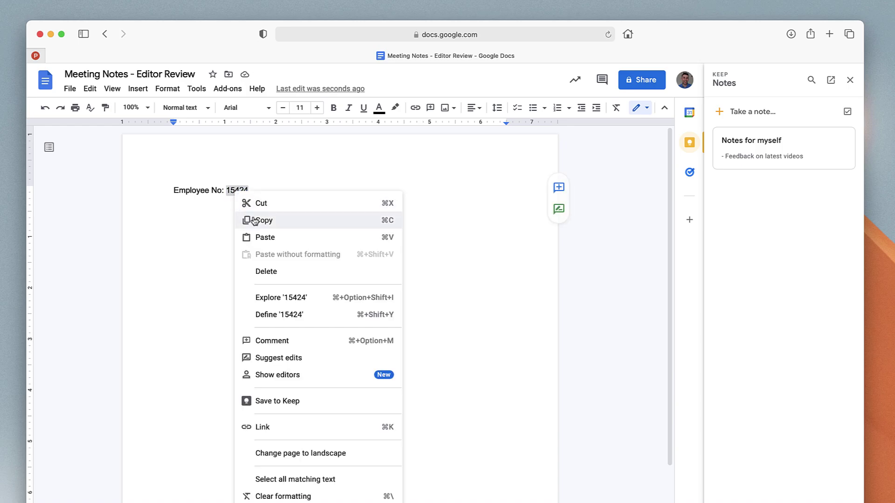
pyautogui.click(298, 404)
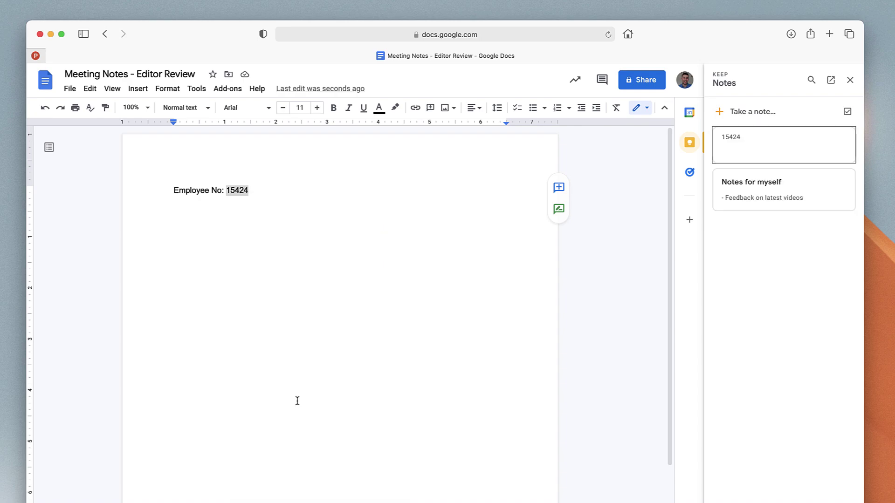
pyautogui.click(777, 148)
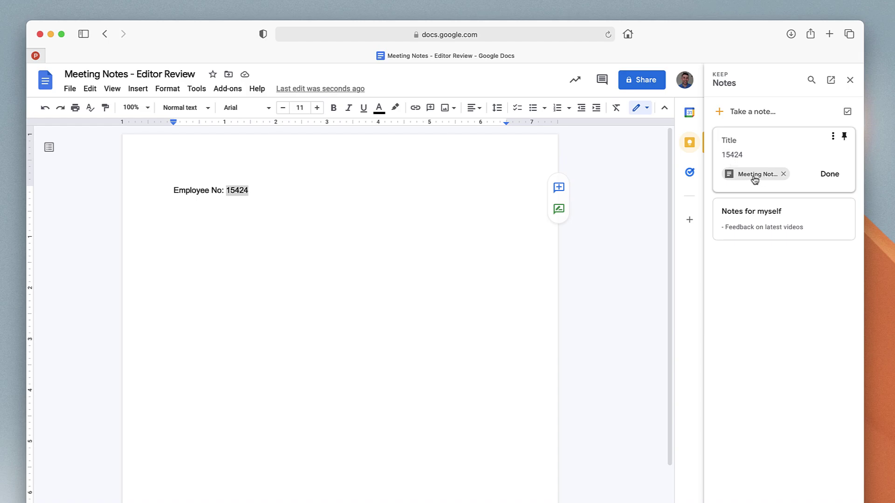
pyautogui.click(735, 138)
pyautogui.write('Employee No')
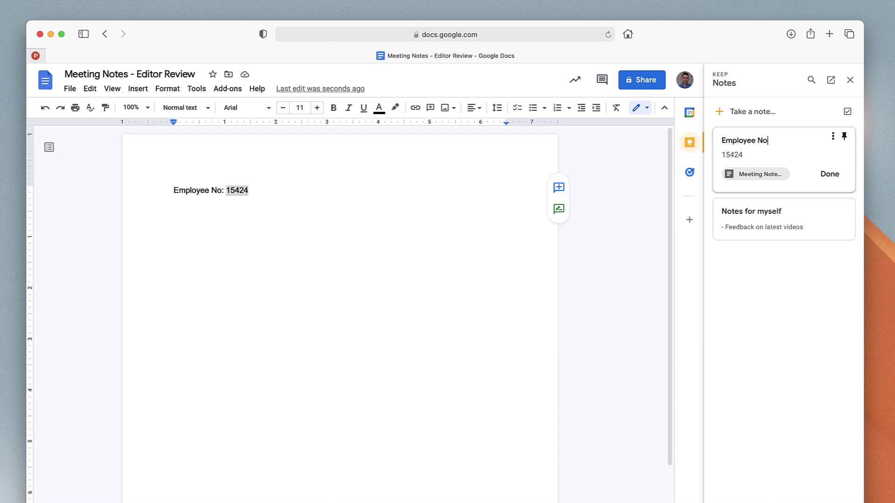
pyautogui.write('.')
pyautogui.click(834, 174)
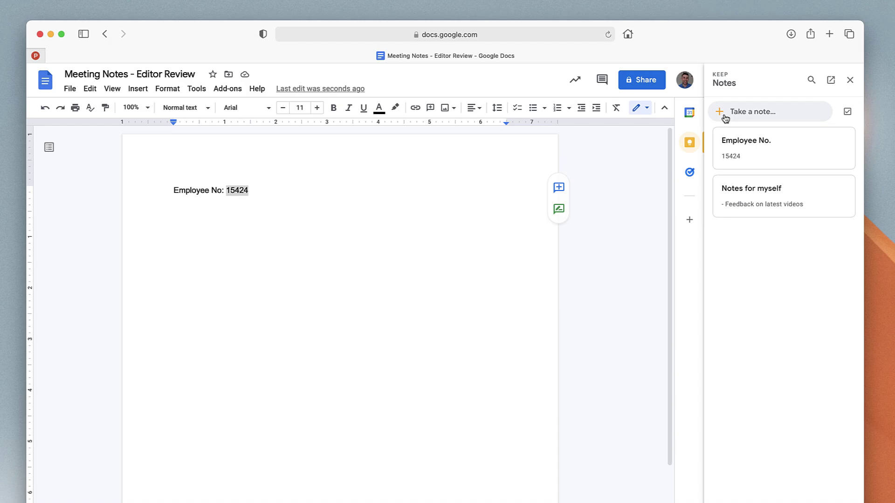
# Draft a Calendar event on Tue, Dec 14 from 9:00am to 12:50pm.
pyautogui.click(691, 114)
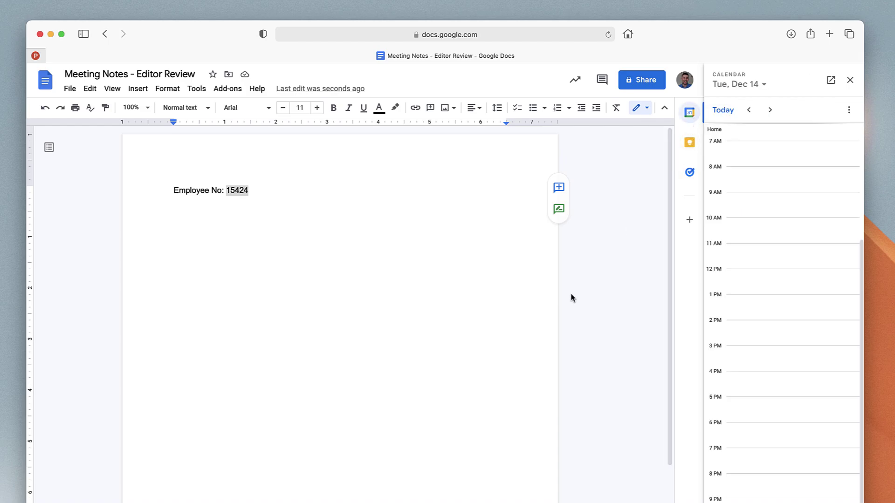
pyautogui.scroll(-1, 763, 254)
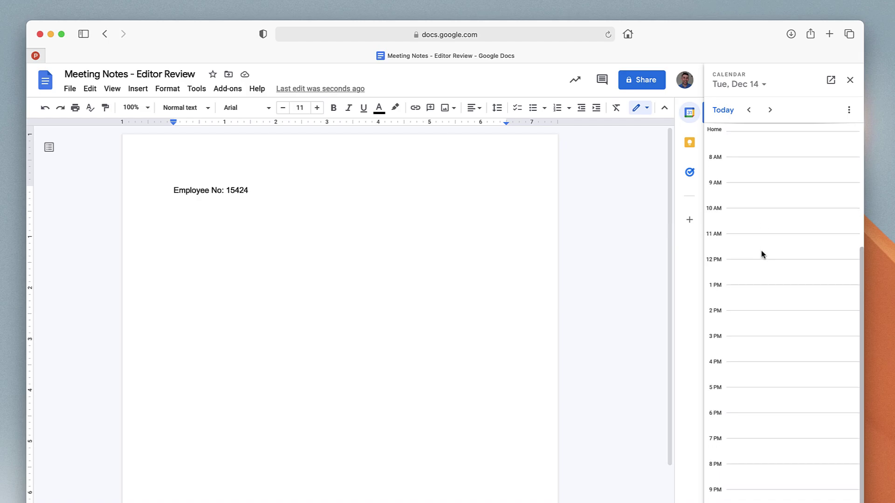
pyautogui.scroll(1, 762, 256)
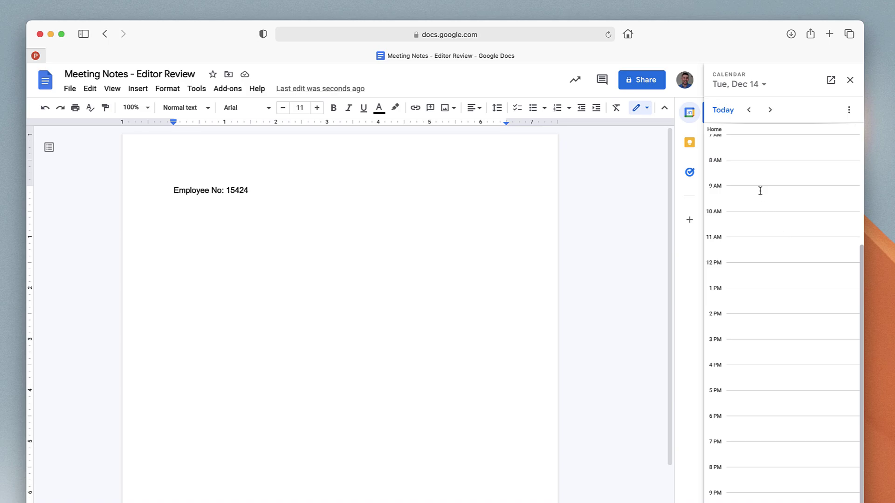
pyautogui.moveTo(760, 189); pyautogui.dragTo(762, 287)
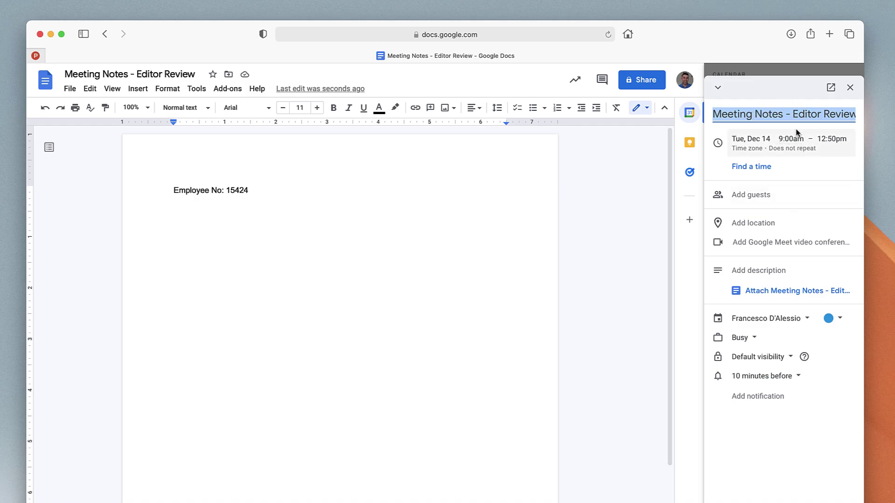
# Retitle the event 'Editor Review', attach the Meeting Notes document, and save it.
pyautogui.click(791, 114)
pyautogui.press('super+shift+Left')
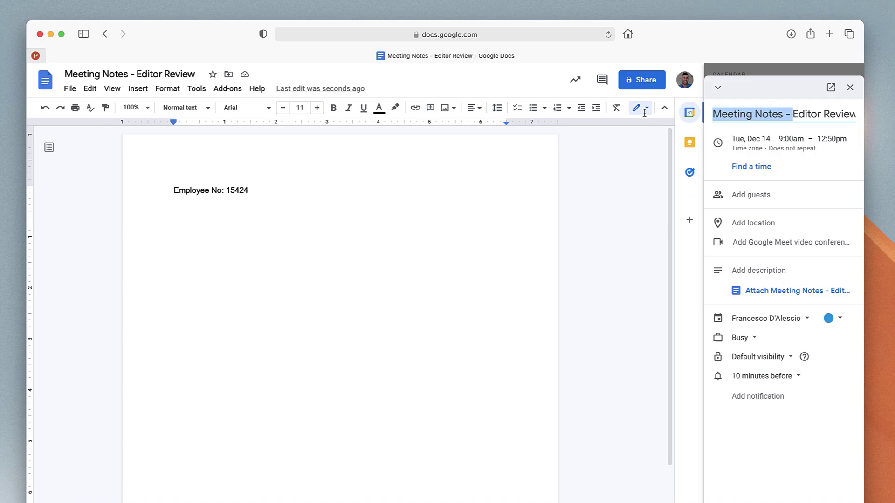
pyautogui.press('BackSpace')
pyautogui.click(790, 114)
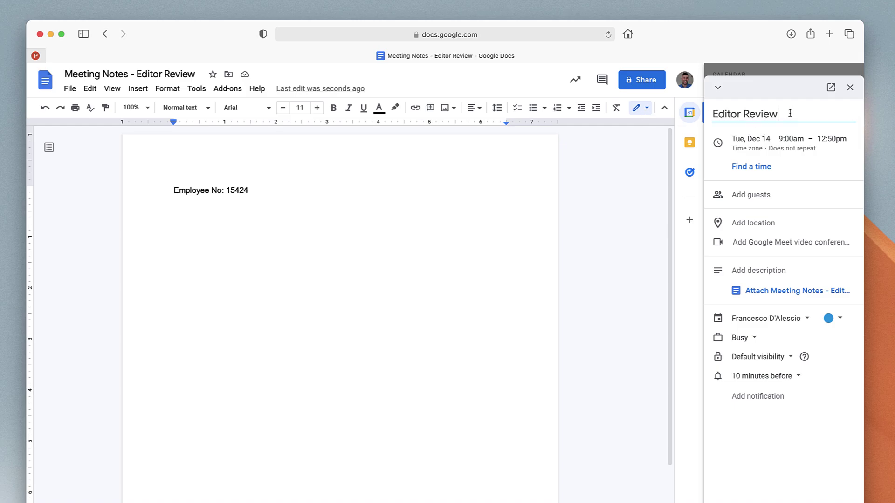
pyautogui.click(790, 293)
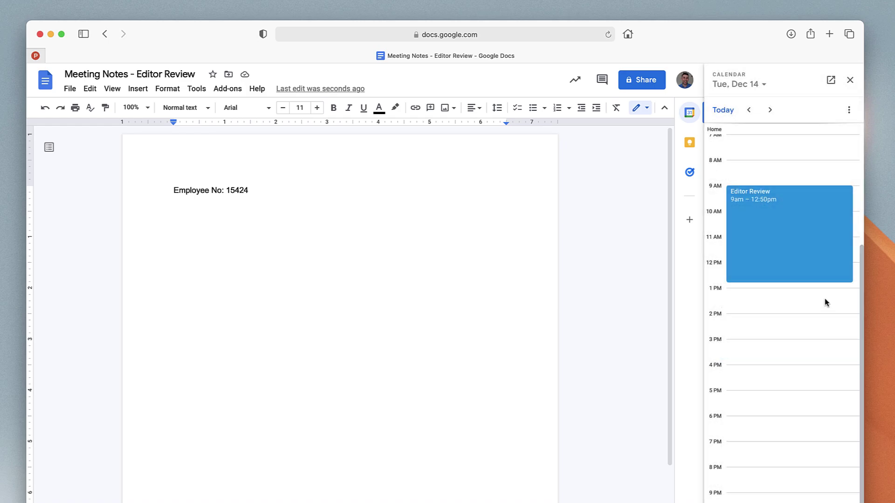
pyautogui.click(810, 264)
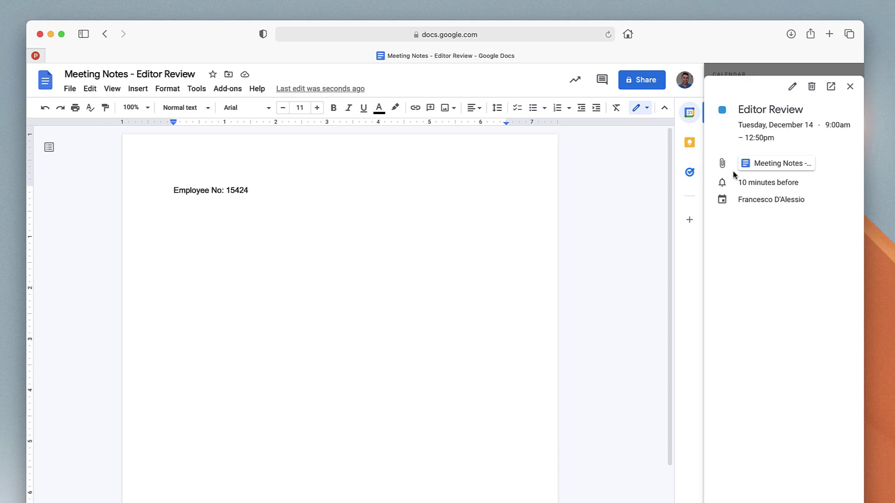
pyautogui.click(850, 86)
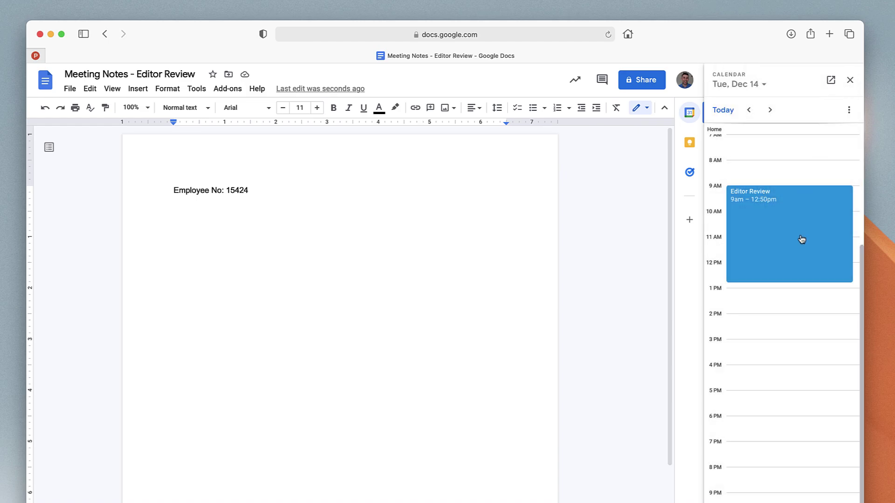
pyautogui.scroll(1, 802, 240)
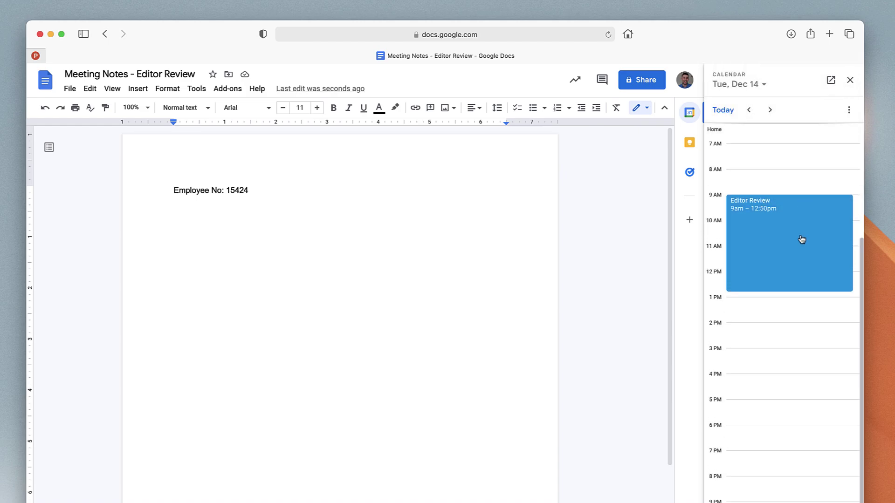
pyautogui.click(689, 143)
pyautogui.click(690, 114)
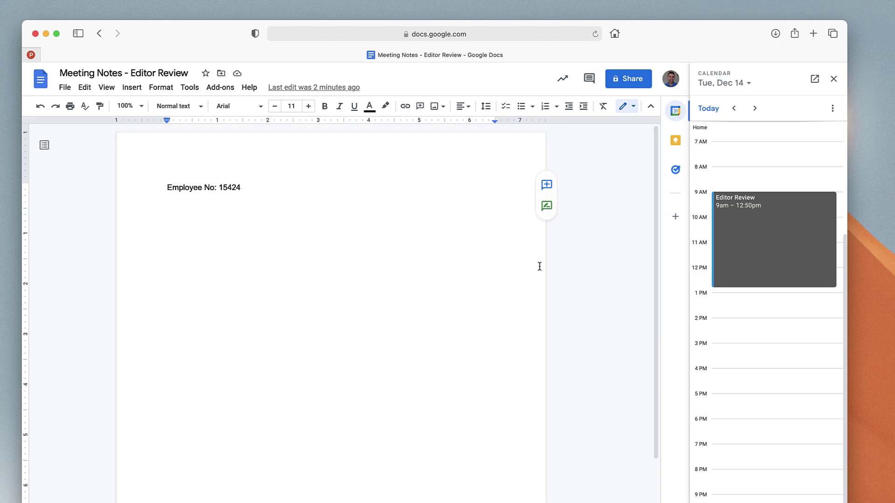